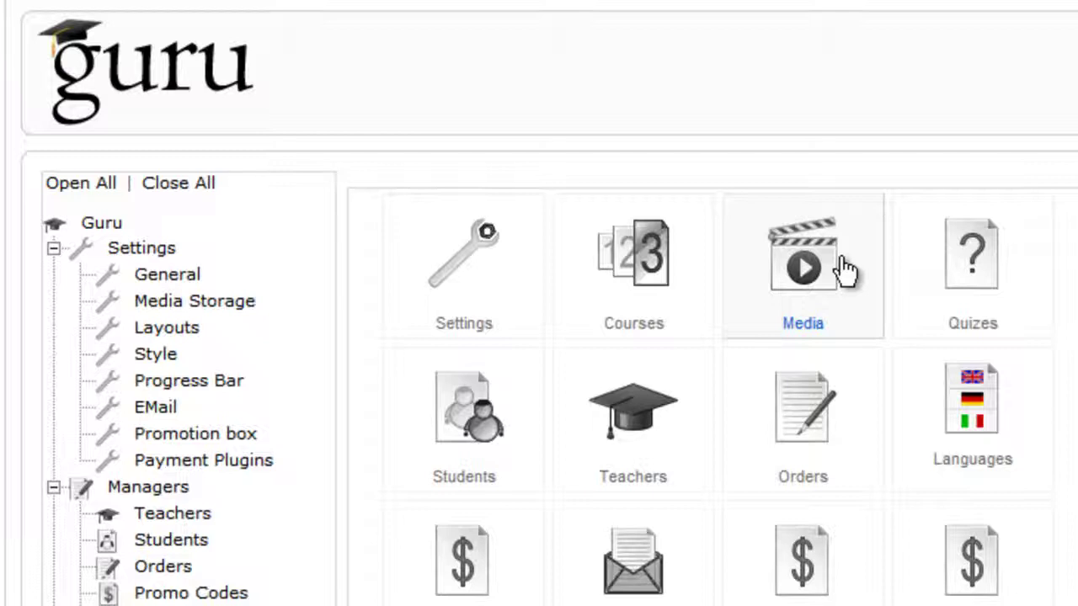
Open the Media section from the Guru control panel to begin a new media item.
left_click(844, 270)
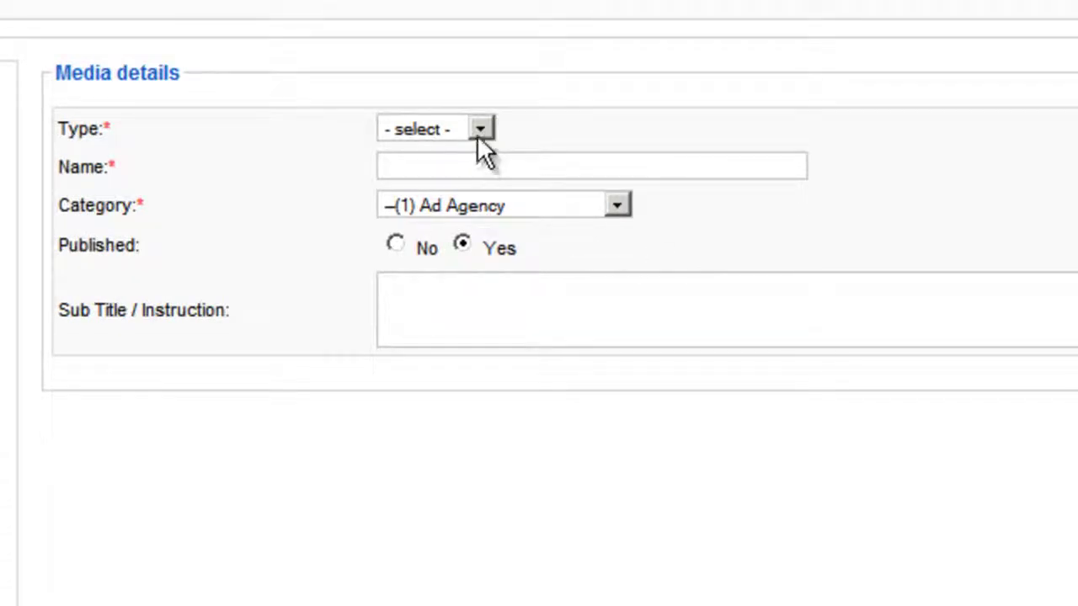
Set the new media item's type to video.
left_click(480, 131)
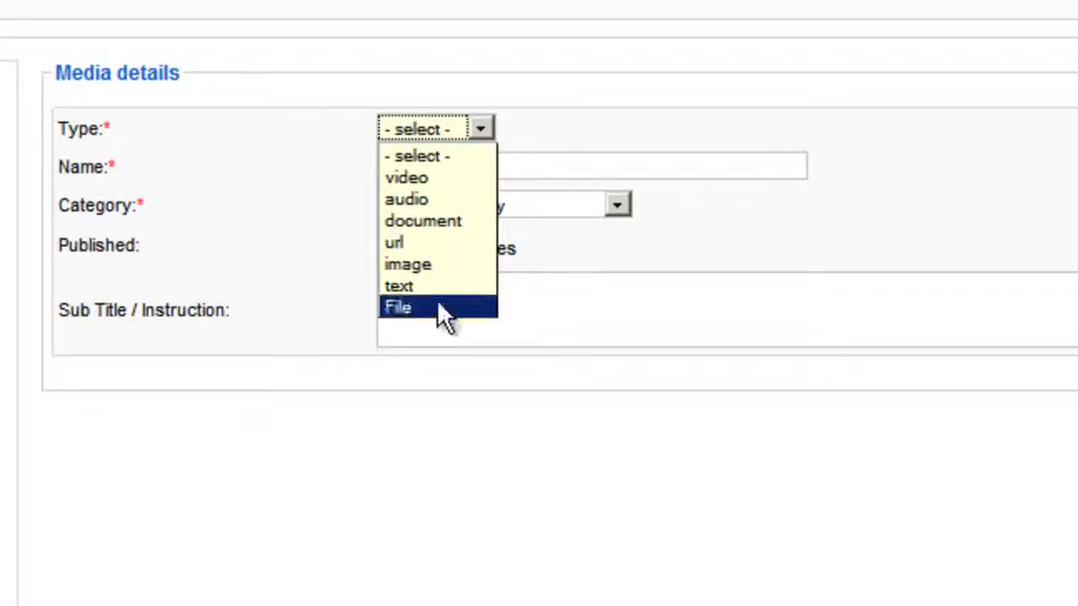
left_click(437, 185)
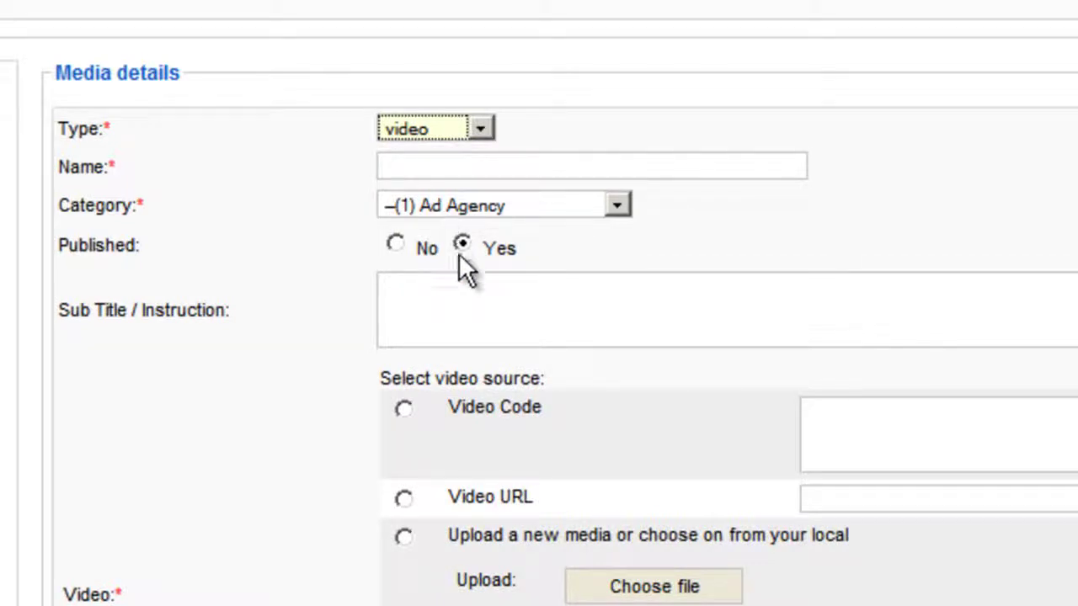
scroll(467, 269, "down", 2)
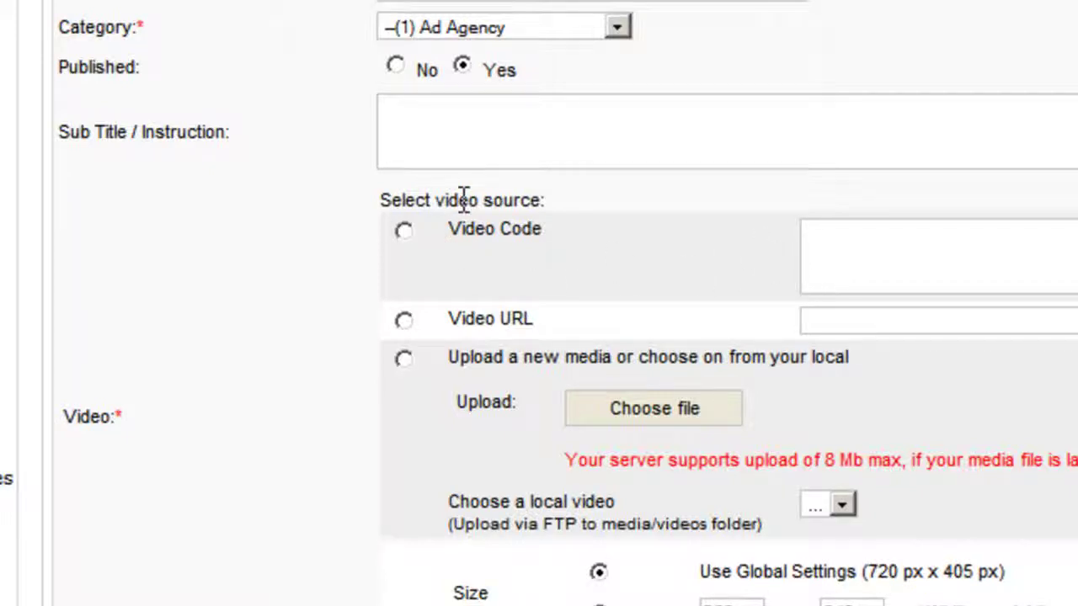
Review the video sources: embed code, video URL, and file upload with its 8 MB limit.
left_click(830, 279)
left_click(890, 328)
left_click(584, 399)
mouse_move(824, 459)
left_mouse_down()
mouse_move(868, 460)
mouse_move(903, 476)
left_mouse_up()
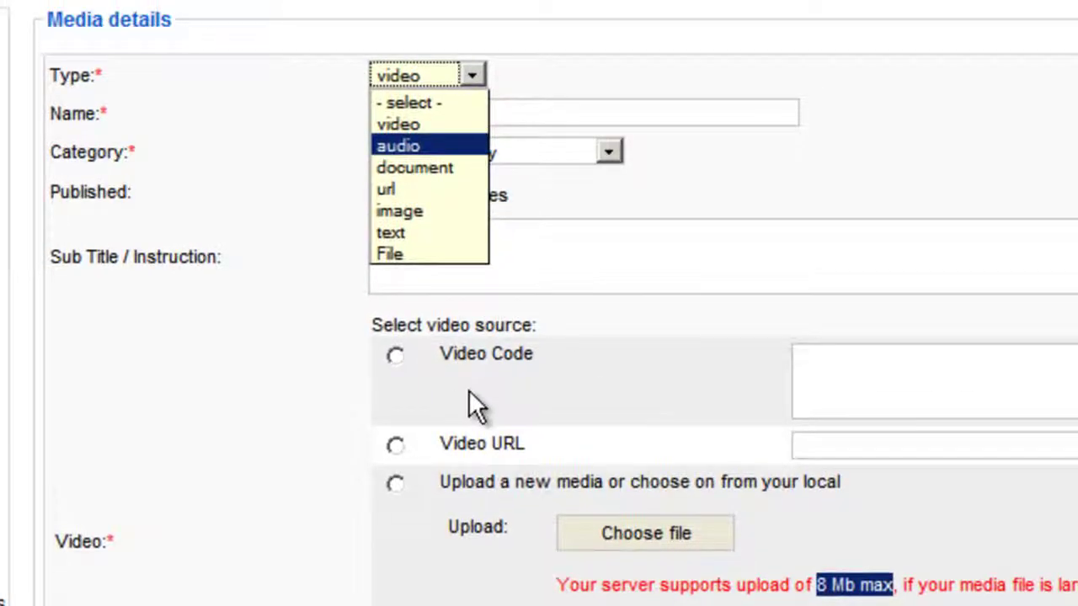
Switch the type to audio, then to document, noting the media/documents folder path.
key("Return")
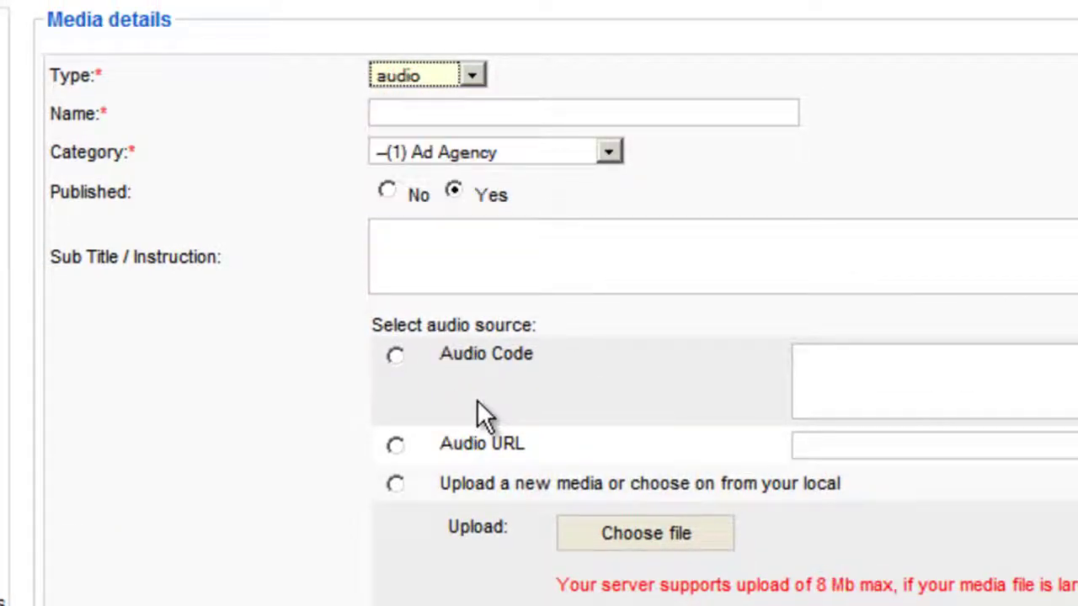
scroll(477, 401, "down", 3)
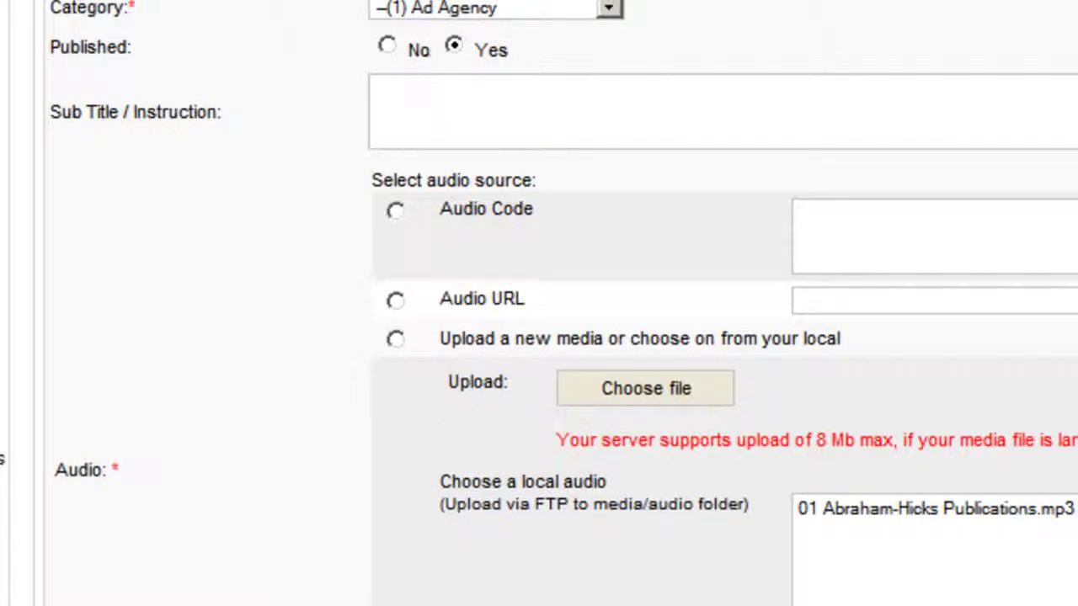
left_click(430, 31)
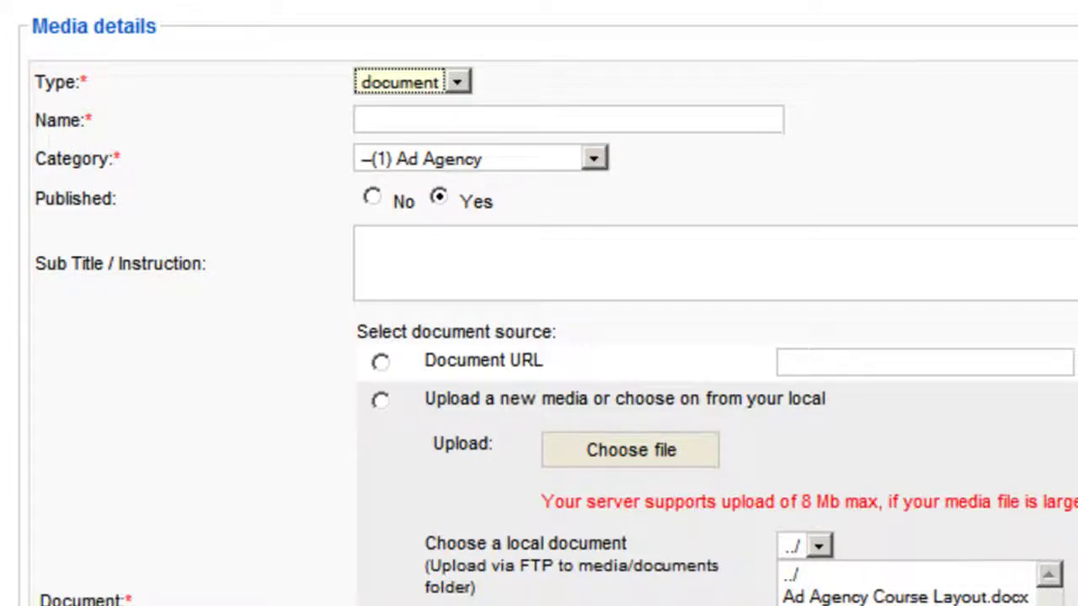
left_click_drag(577, 564, 678, 587)
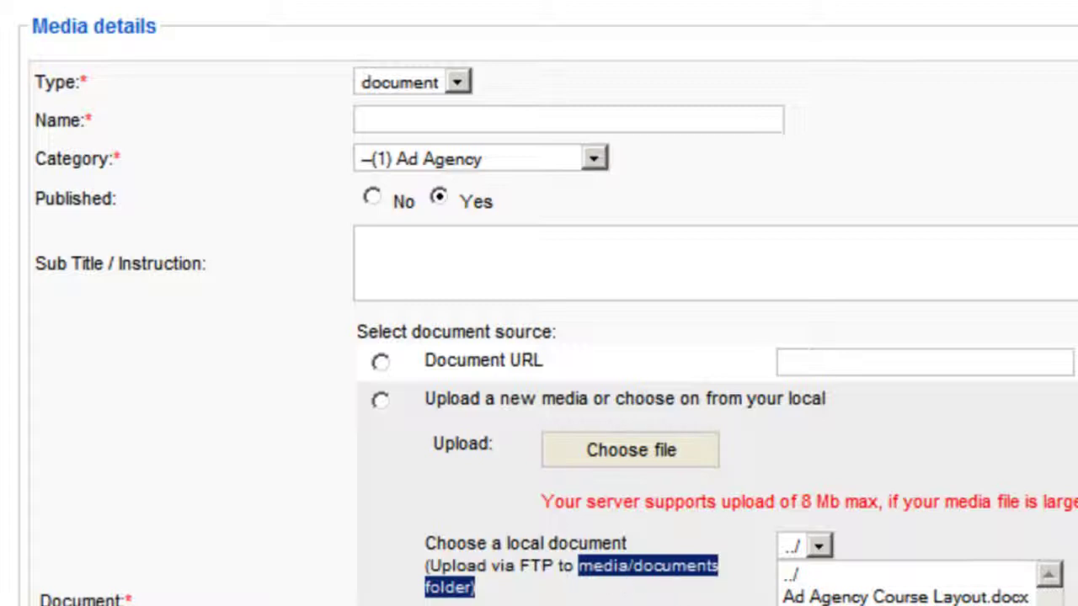
left_click(412, 82)
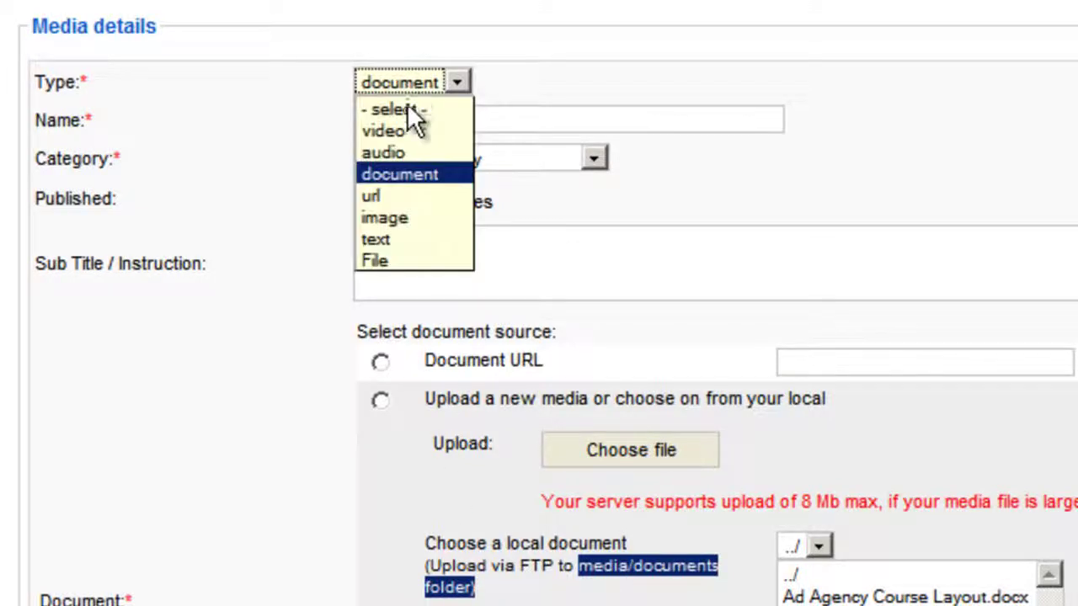
Set the type to url and keep Wrapper as its display mode.
left_click(397, 196)
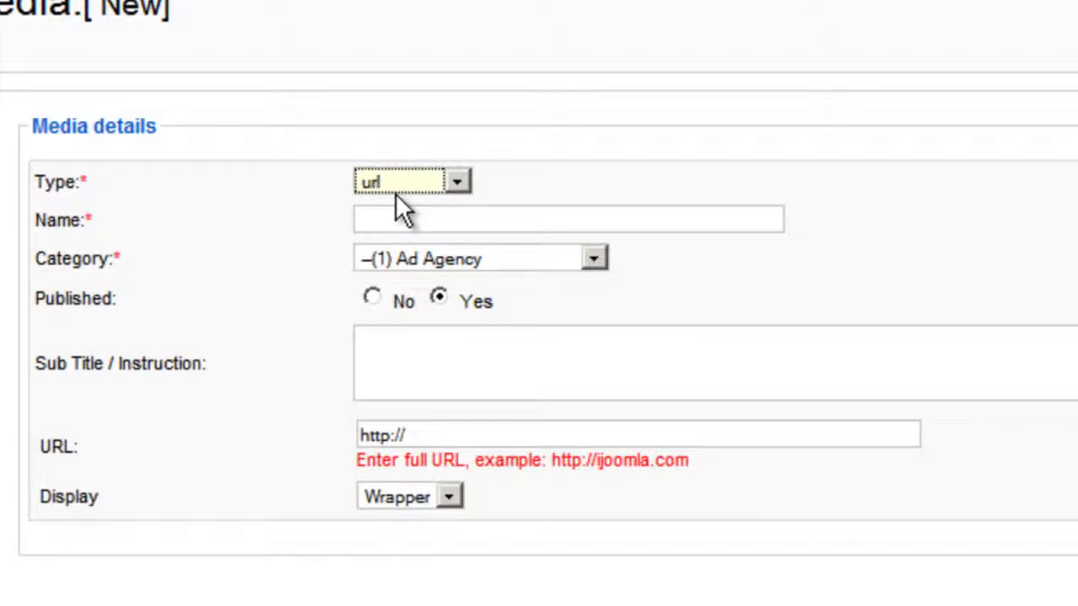
left_click(435, 436)
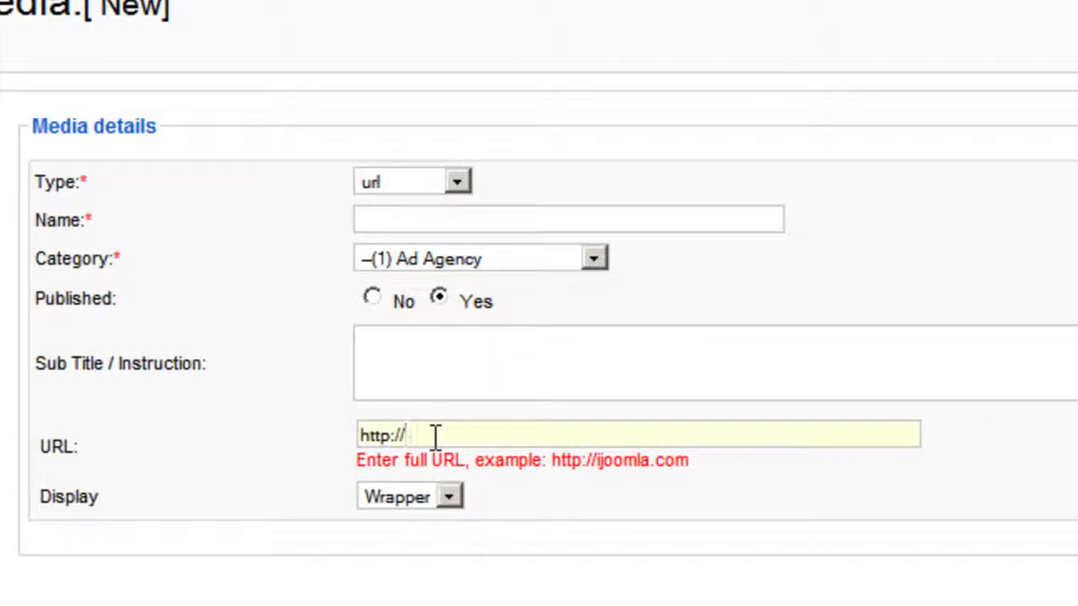
left_click(436, 496)
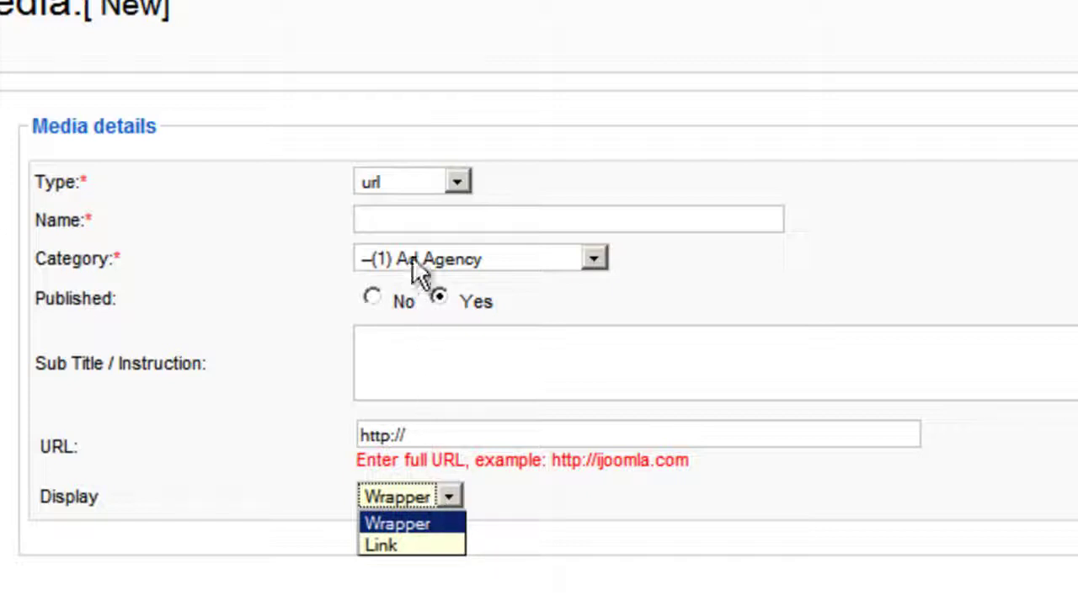
left_click(406, 215)
left_click(455, 184)
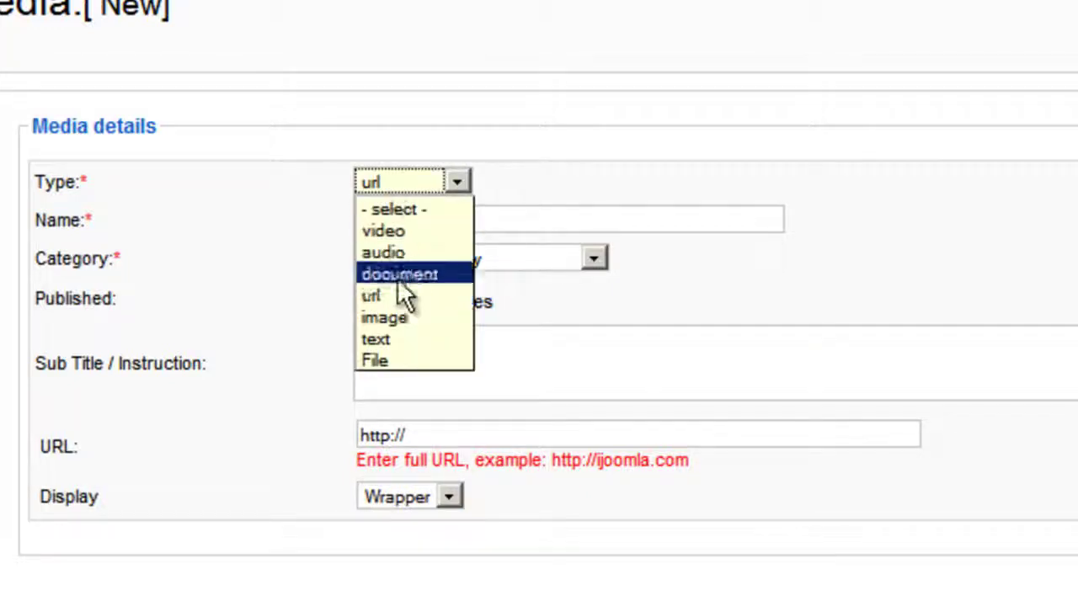
Switch the type to image, then to text, revealing the rich-text editor.
left_click(394, 317)
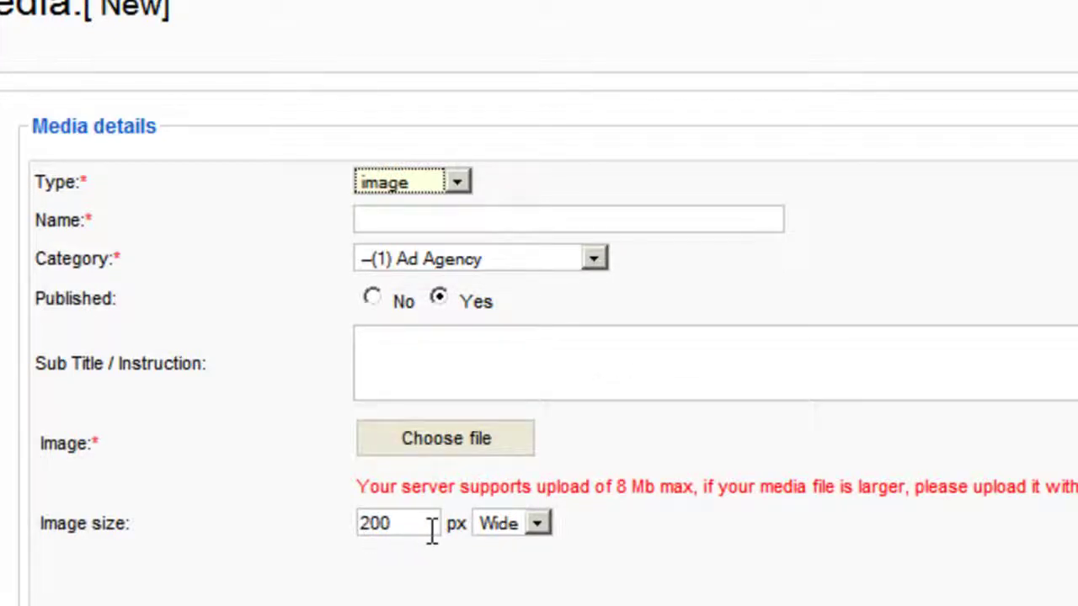
left_click(441, 191)
left_click(400, 339)
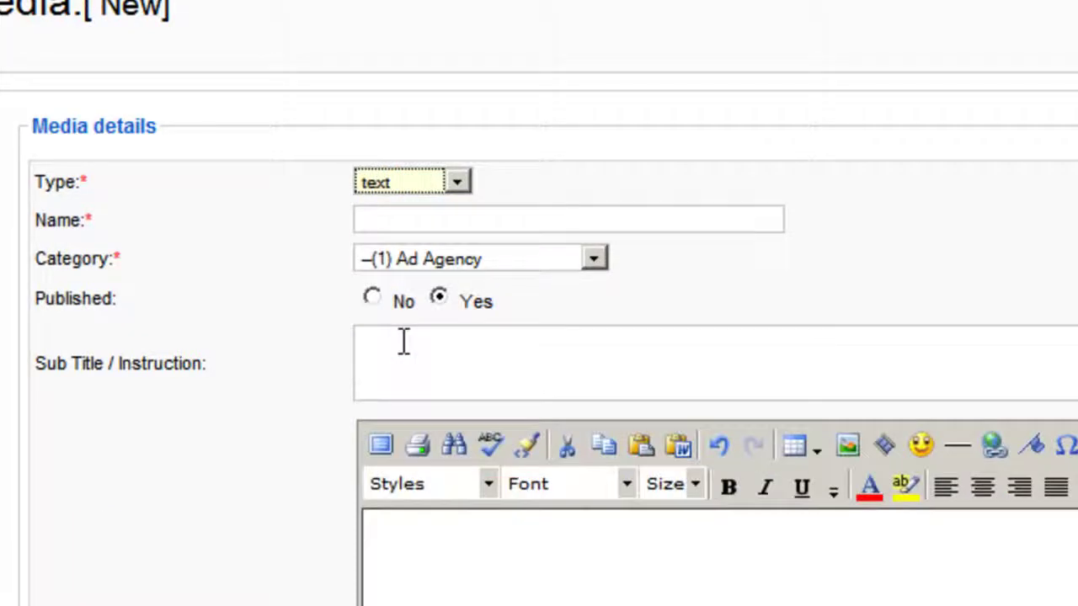
scroll(403, 343, "down", 3)
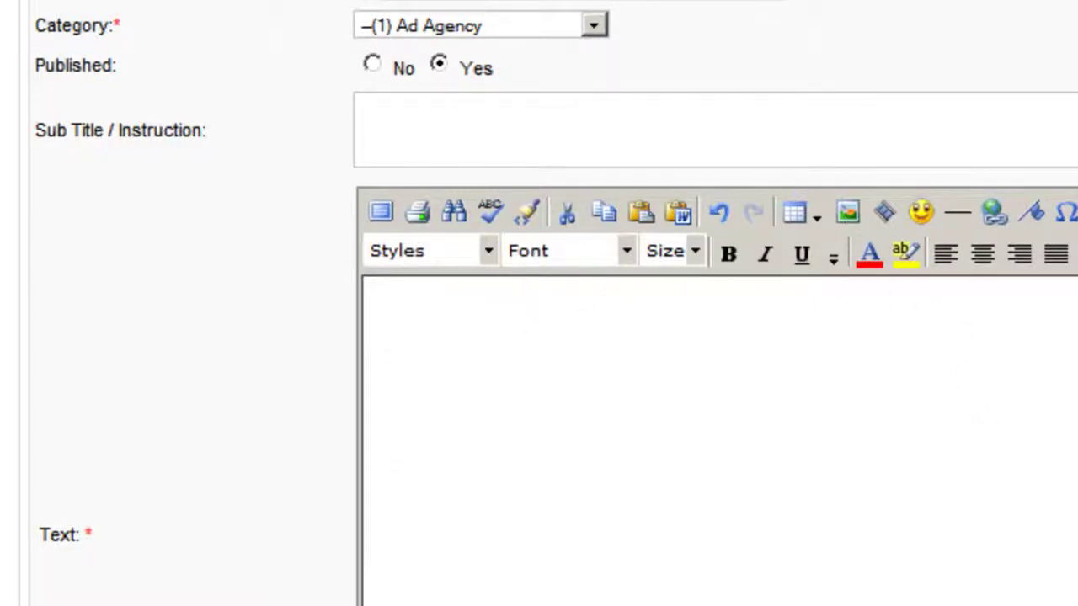
scroll(800, 337, "up", 5)
left_click(456, 306)
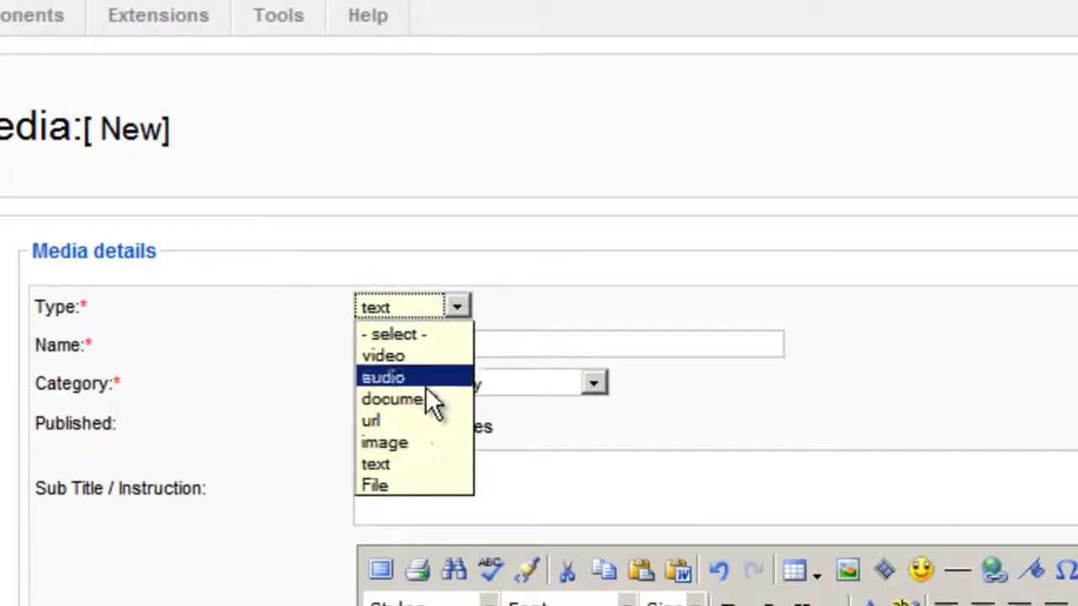
Set the type to File and browse for a .zip or .exe file to upload.
left_click(389, 480)
scroll(299, 478, "down", 3)
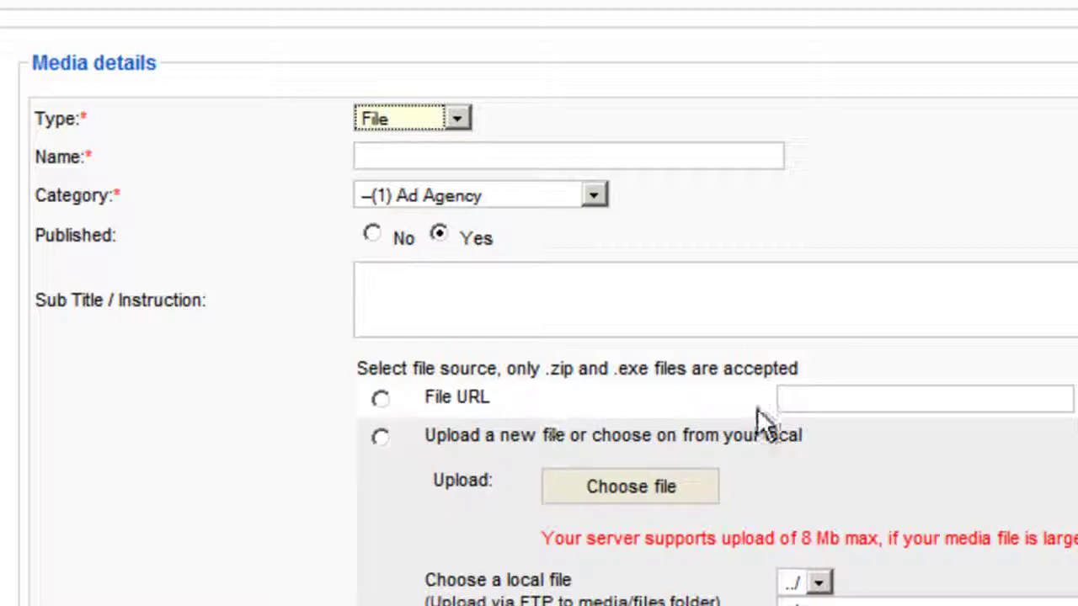
left_click(582, 500)
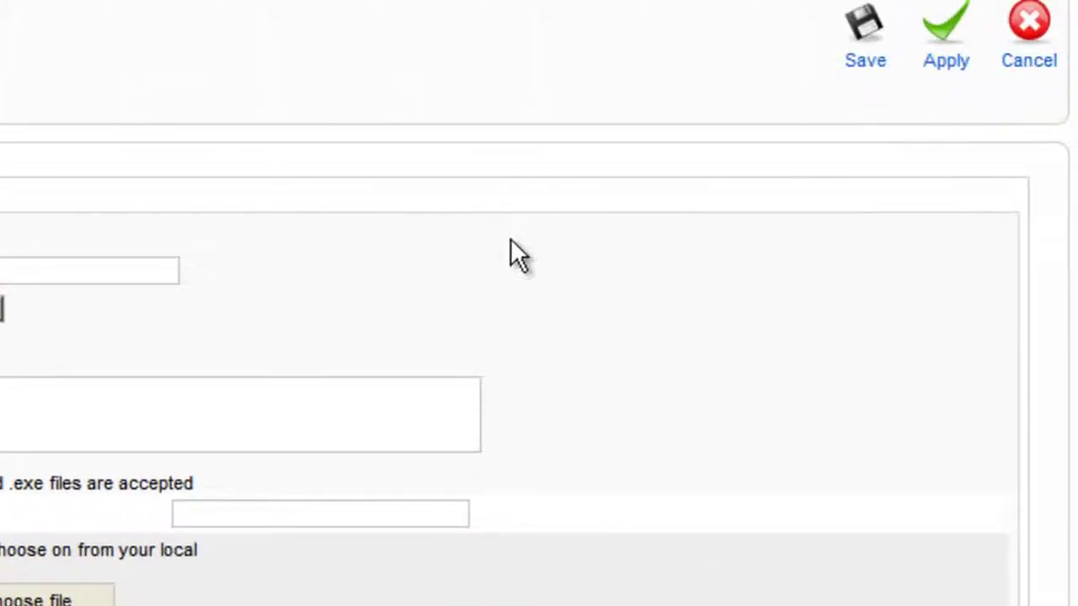
Cancel the unsaved item and scroll the list of video, document, audio, image, file, url and text items.
left_click(1009, 63)
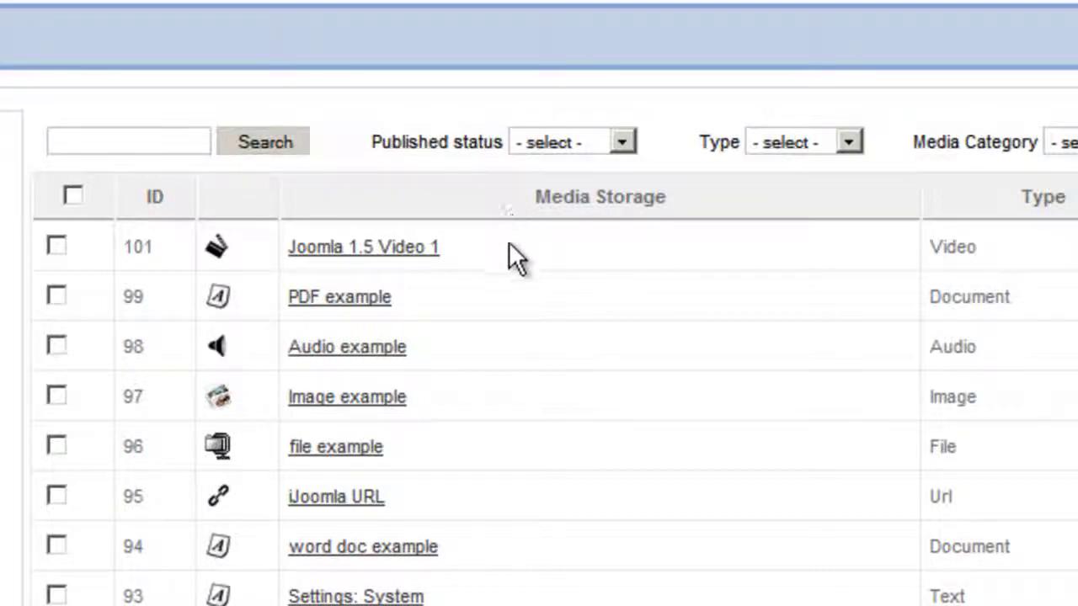
scroll(502, 255, "down", 2)
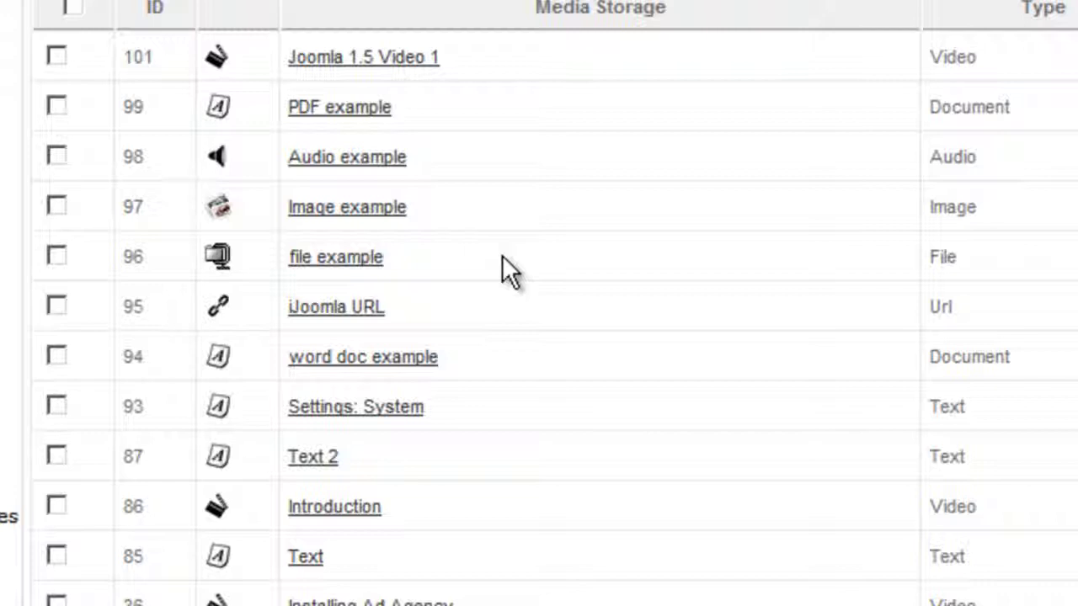
scroll(501, 255, "down", 3)
scroll(533, 270, "up", 1)
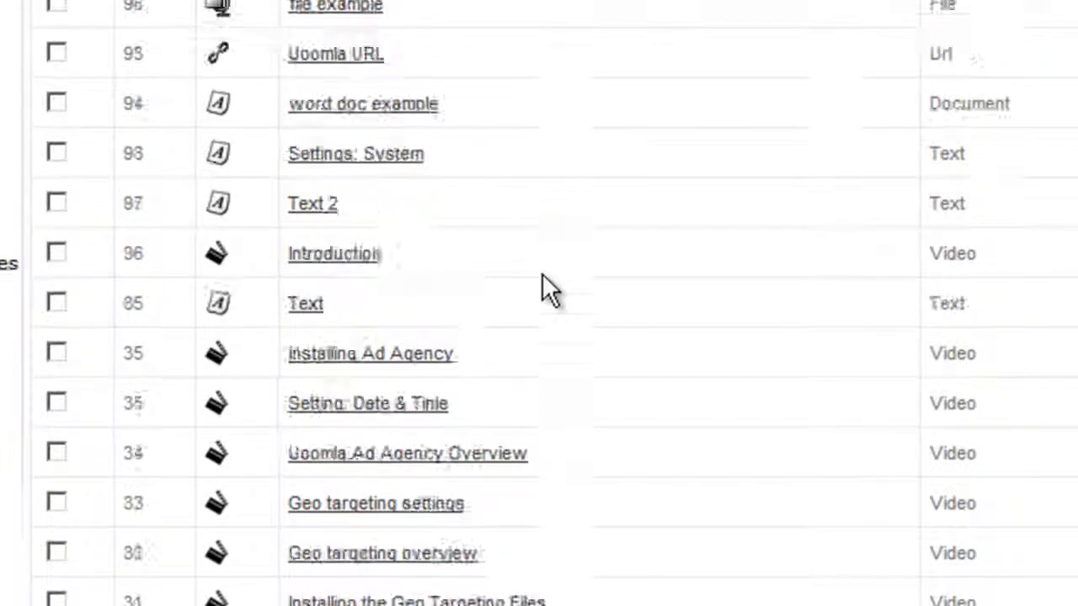
scroll(542, 275, "up", 3)
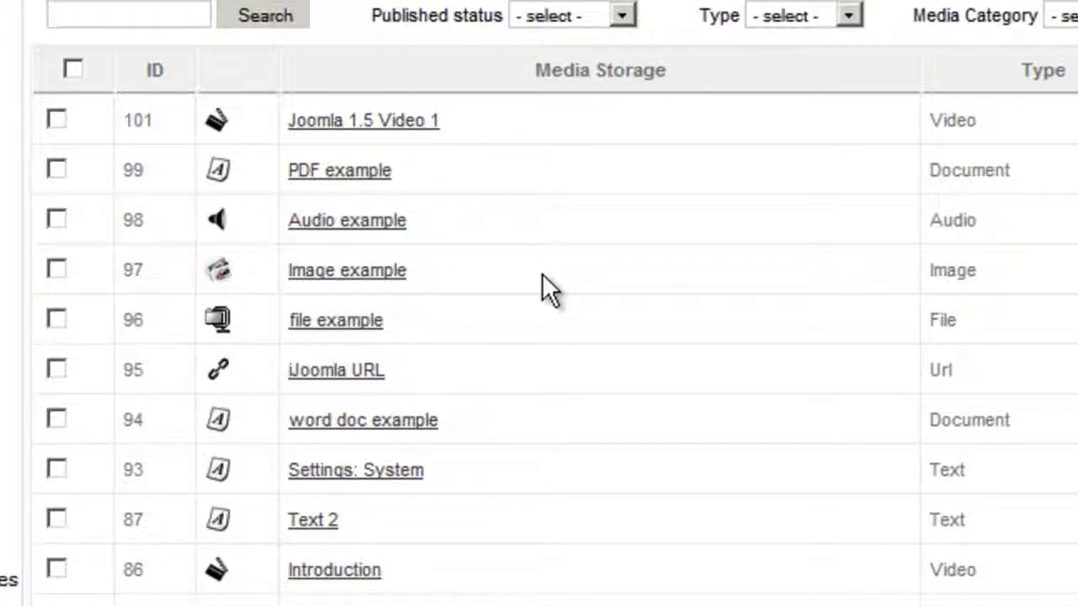